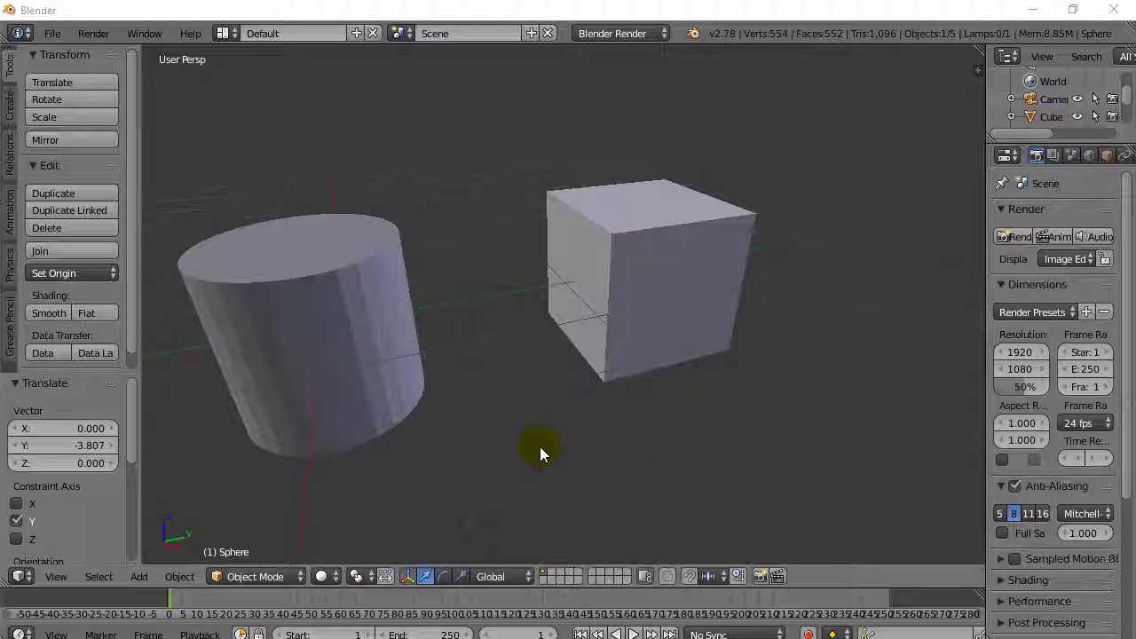
# Step: Select the cube in the viewport
pyautogui.rightClick(657, 301)
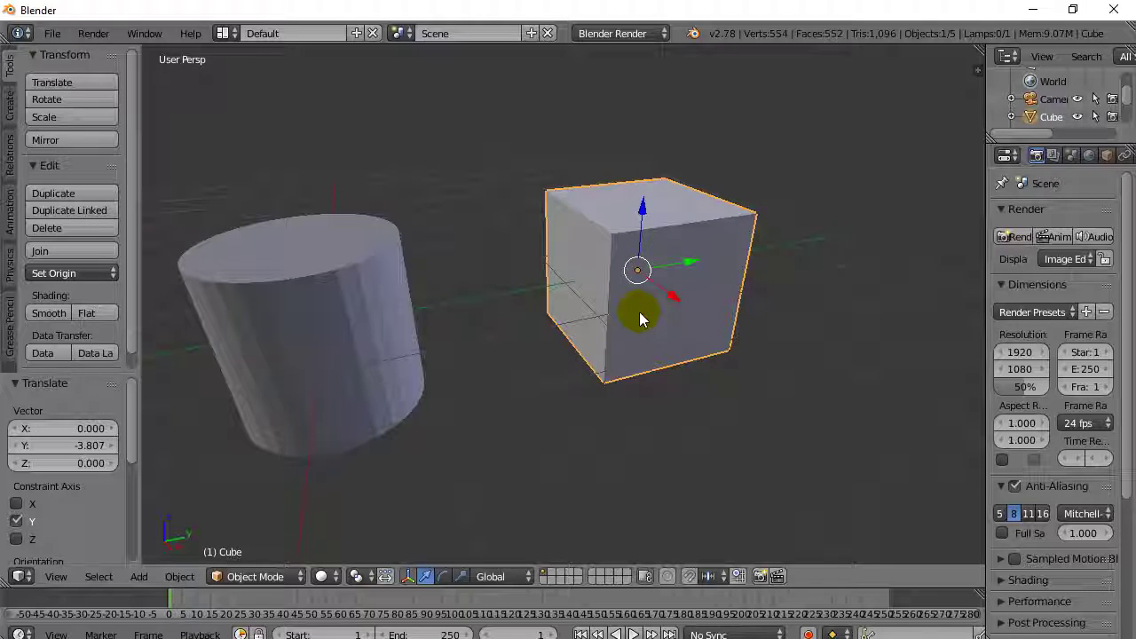
# Step: In Edit Mode with Edge select, select both the cube's top-front and bottom-front edges
pyautogui.press('Tab')
pyautogui.click(527, 577)
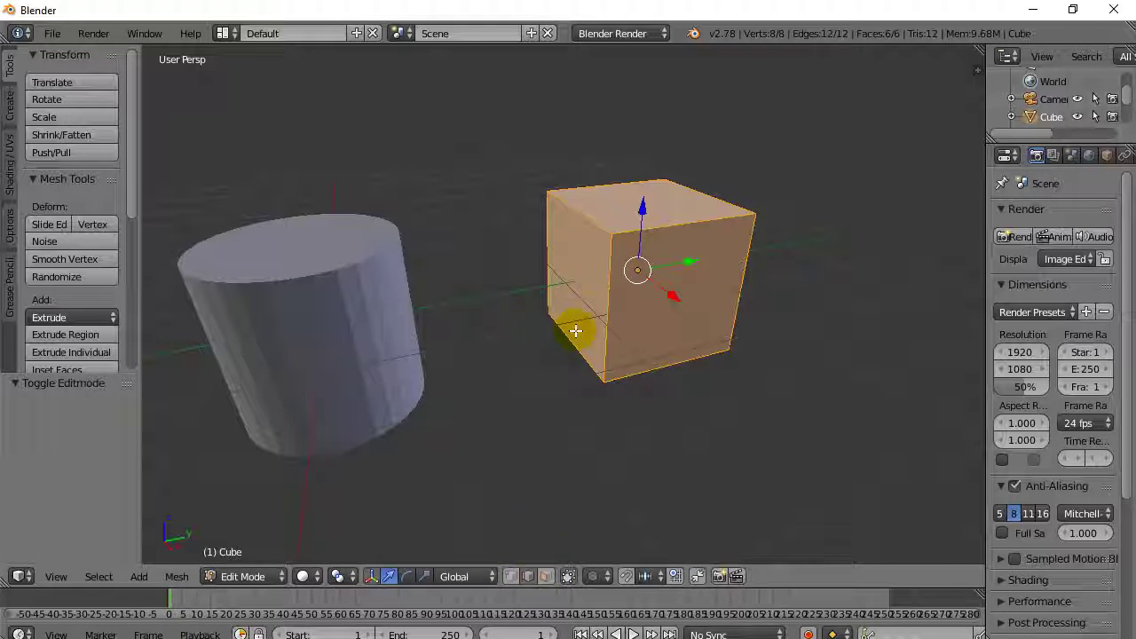
pyautogui.rightClick(671, 222)
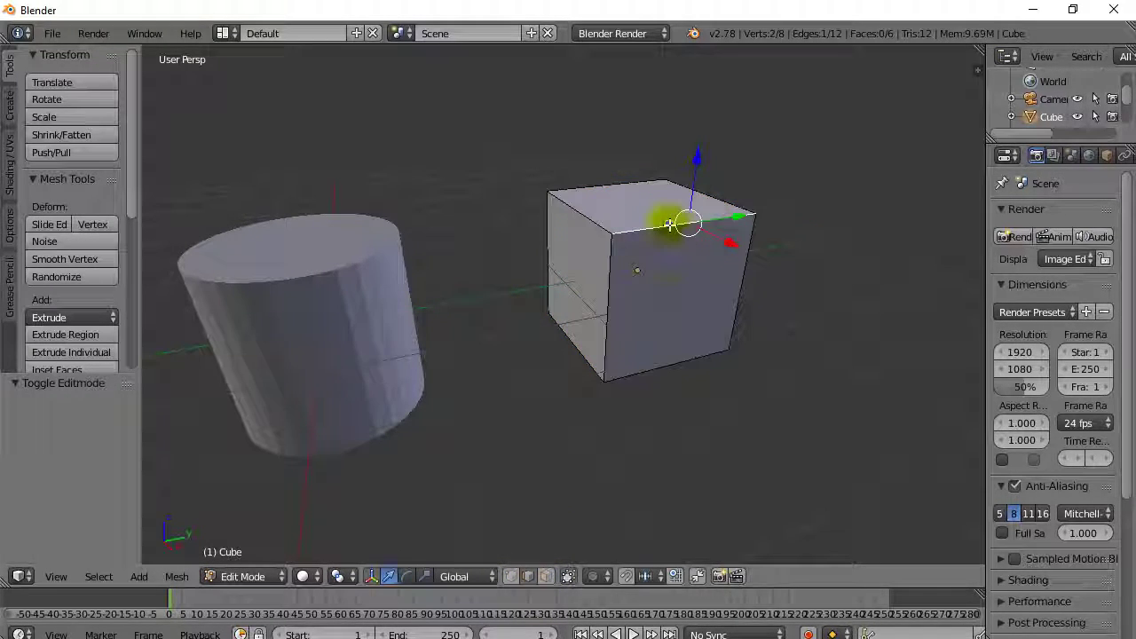
pyautogui.rightClick(672, 363)
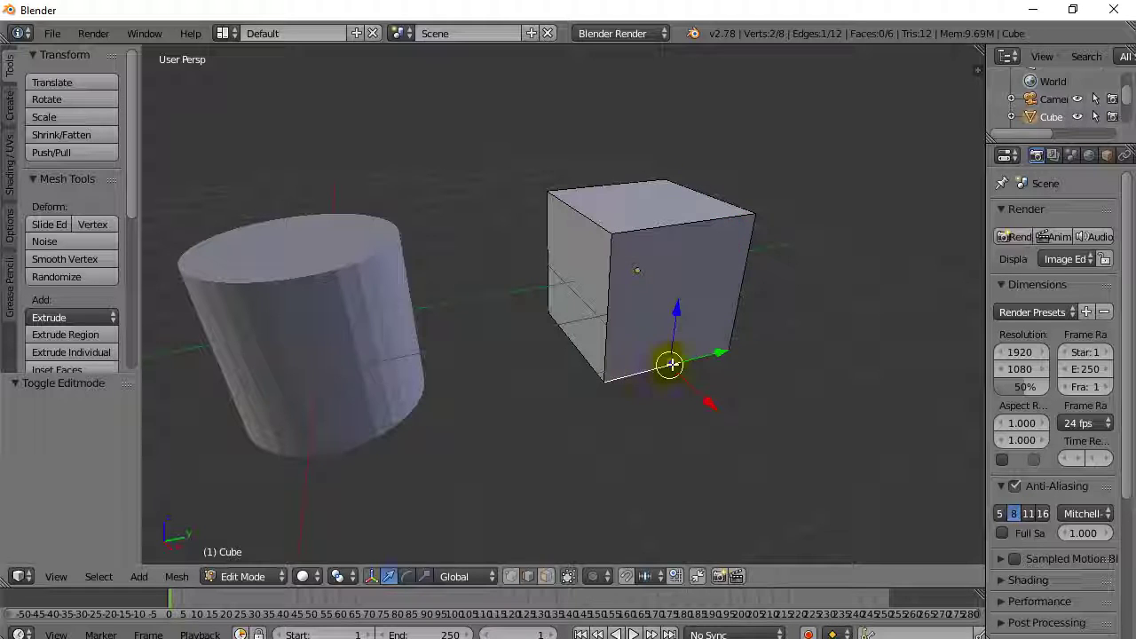
pyautogui.rightClick(659, 228)
pyautogui.rightClick(666, 367)
pyautogui.rightClick(673, 242)
pyautogui.rightClick(676, 281)
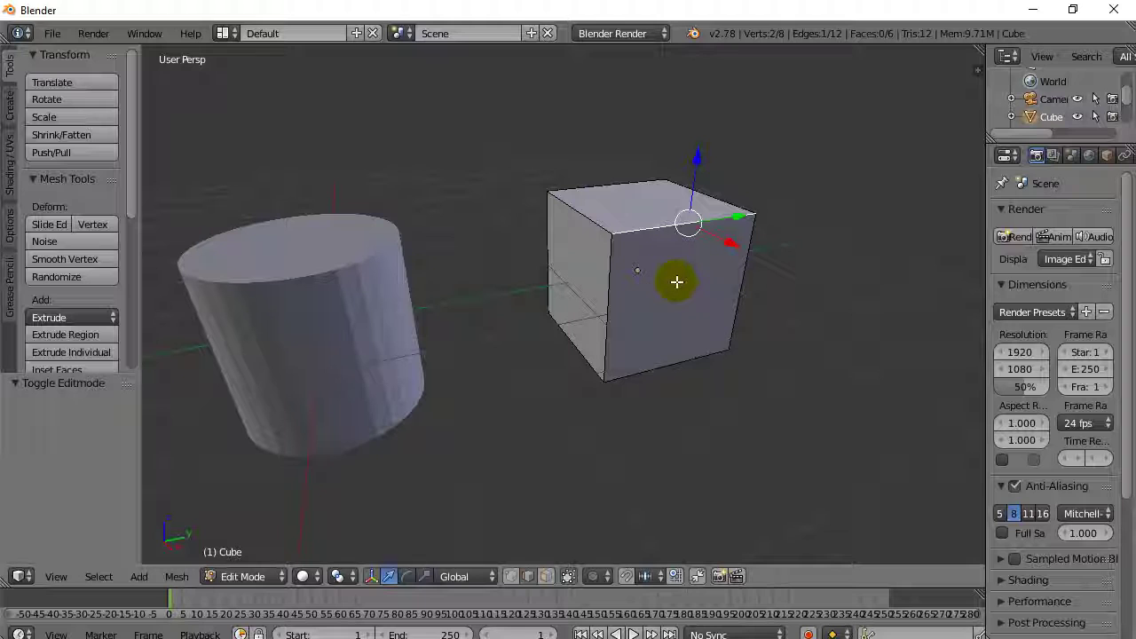
pyautogui.rightClick(681, 365)
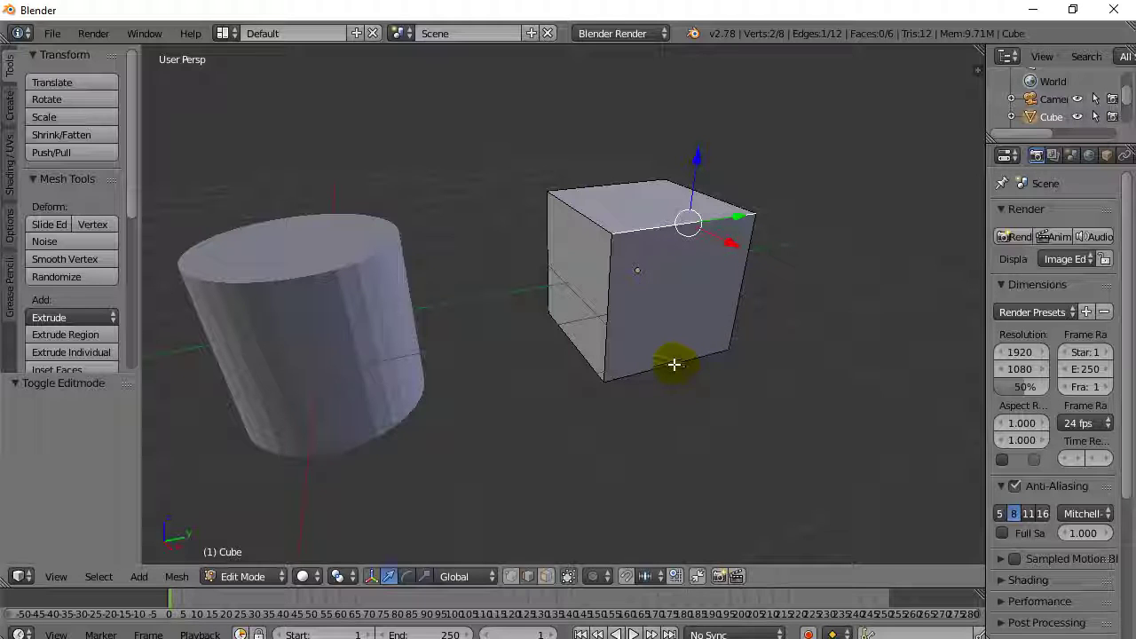
pyautogui.keyDown('shift'); pyautogui.rightClick(672, 355); pyautogui.keyUp('shift')
pyautogui.keyDown('shift'); pyautogui.rightClick(654, 223); pyautogui.keyUp('shift')
pyautogui.keyDown('shift'); pyautogui.rightClick(645, 388); pyautogui.keyUp('shift')
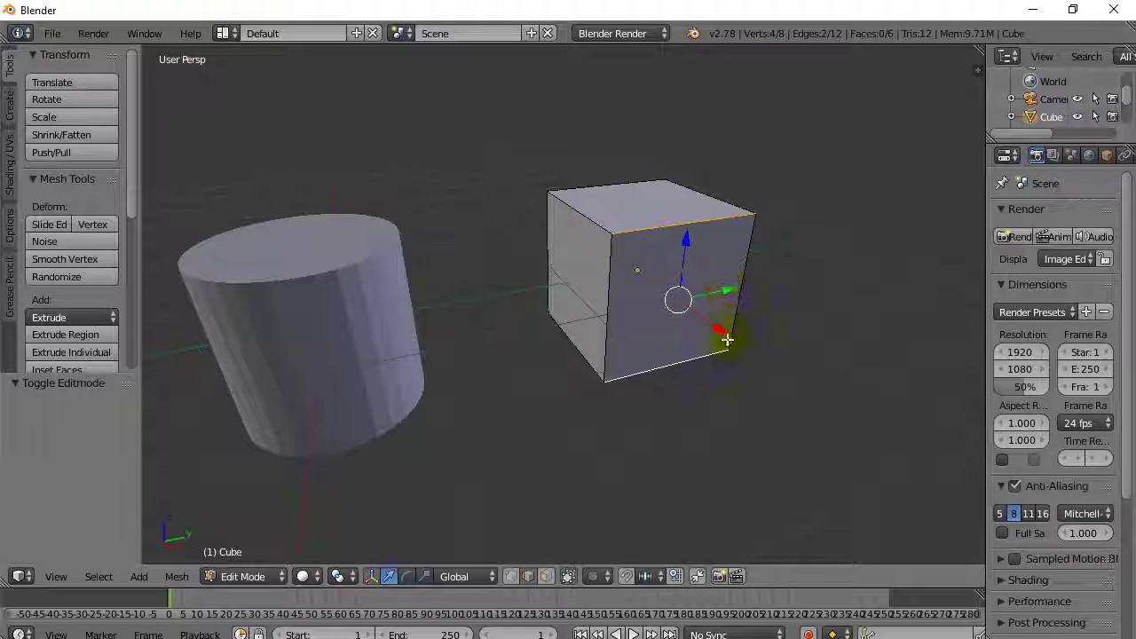
# Step: Nudge the front edges along X, scale them to 0.271 along Y, and return to Object Mode
pyautogui.press('g')
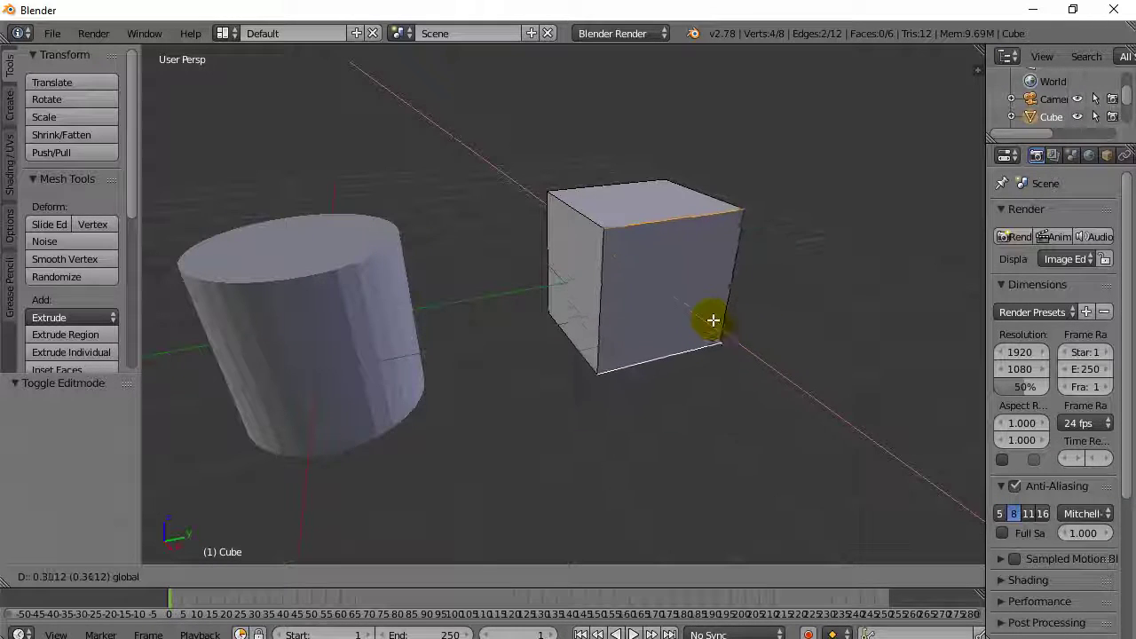
pyautogui.click(723, 327)
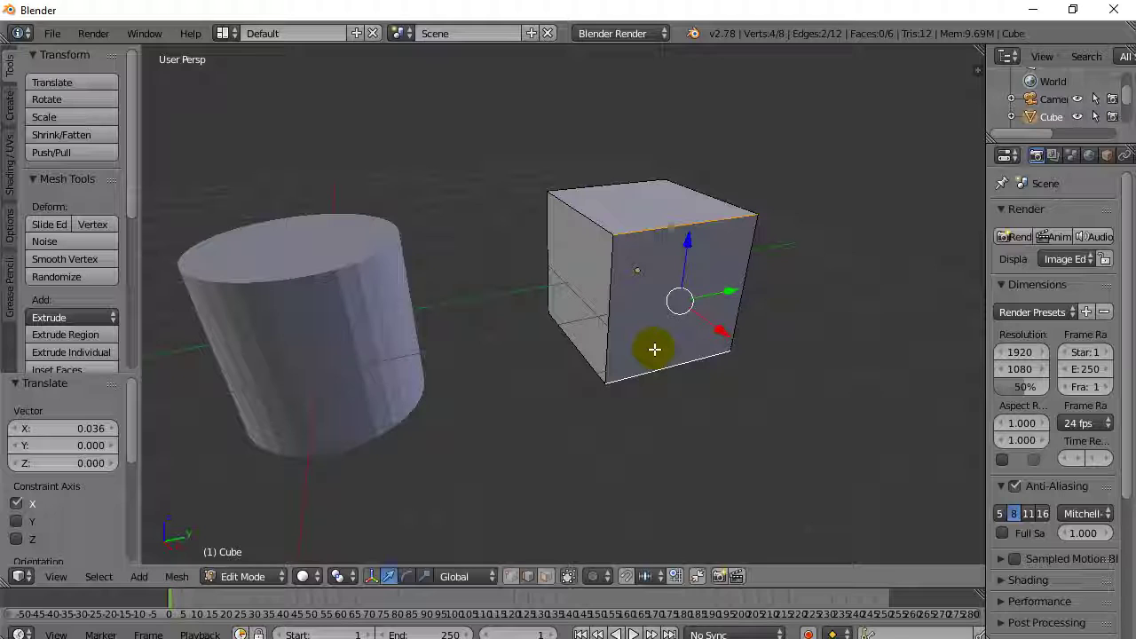
pyautogui.press('s')
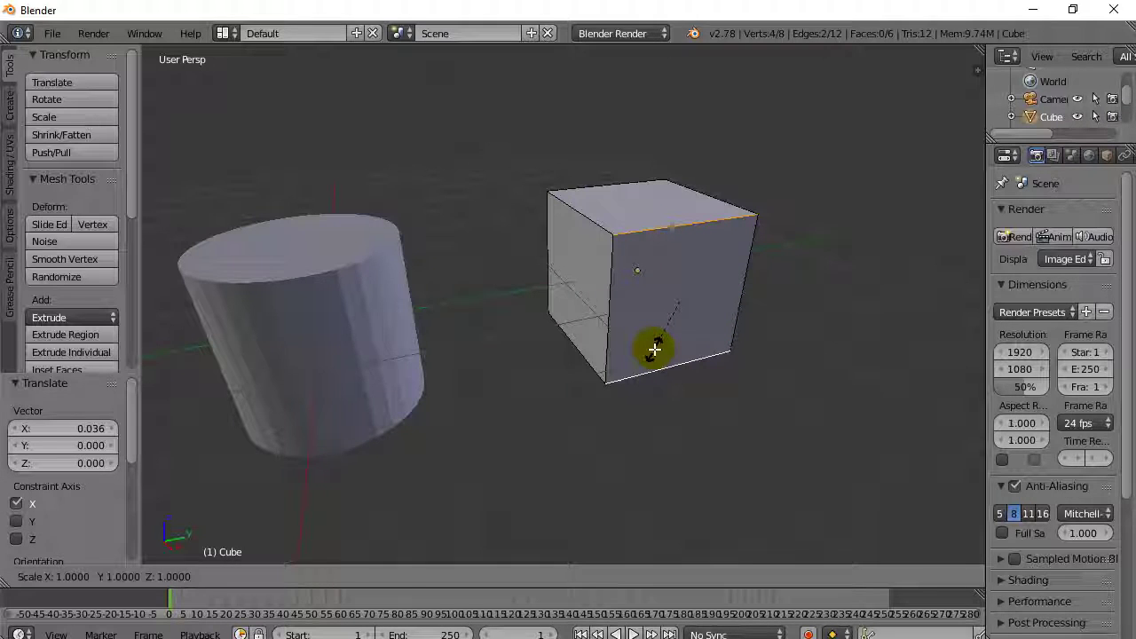
pyautogui.press('y')
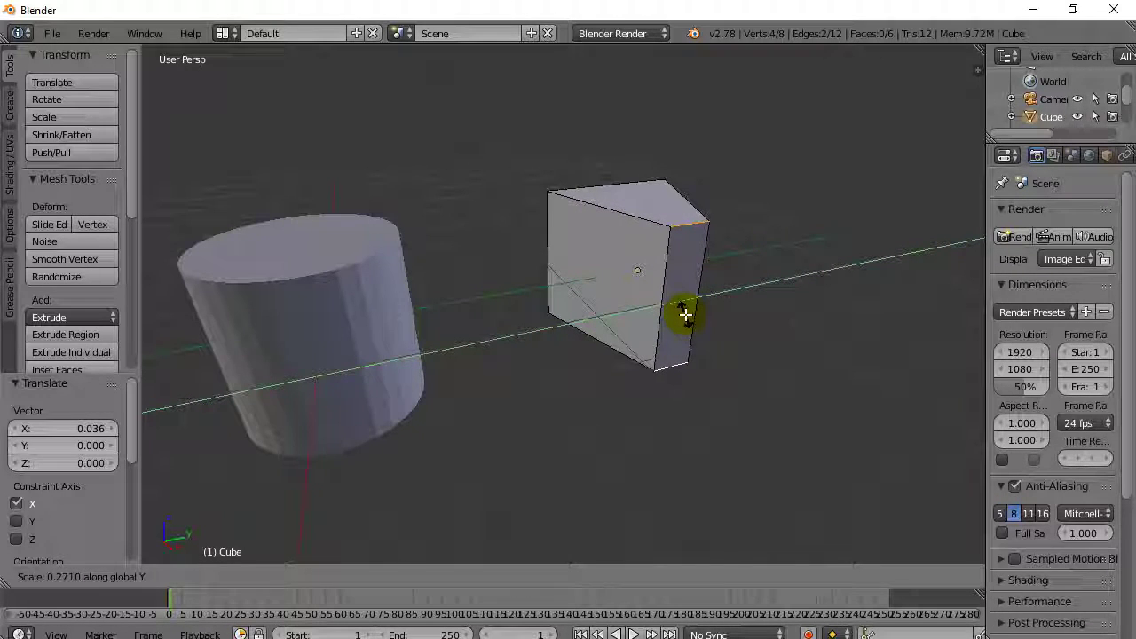
pyautogui.click(685, 313)
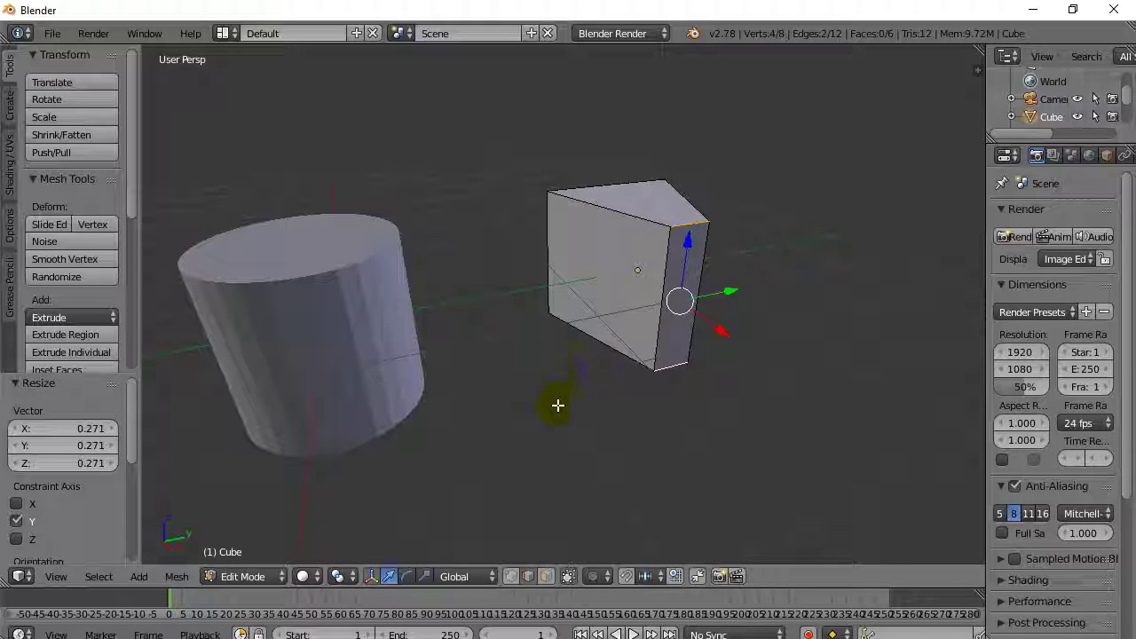
pyautogui.press('Tab')
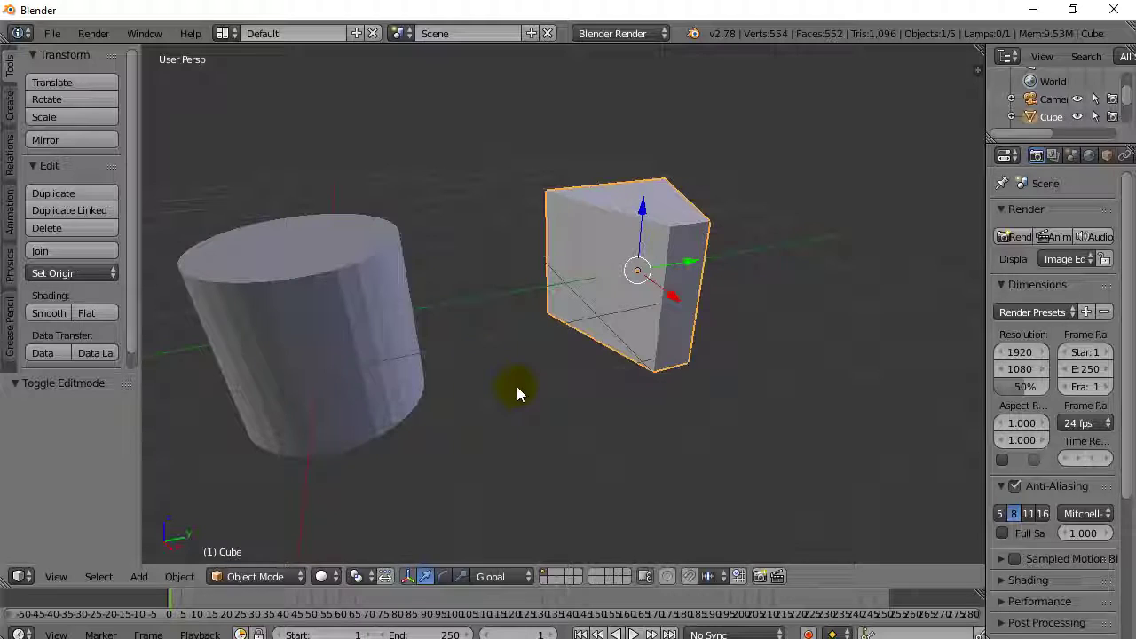
# Step: Select the cylinder and enter Edit Mode with Face select
pyautogui.moveTo(516, 386); pyautogui.dragTo(697, 368, button='middle')
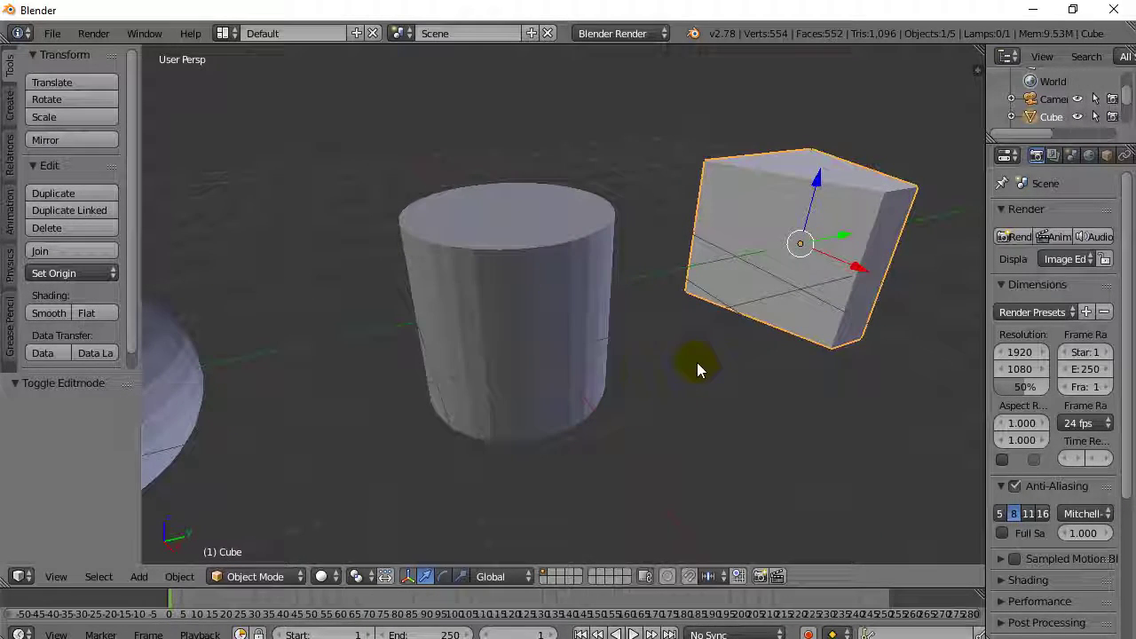
pyautogui.rightClick(467, 348)
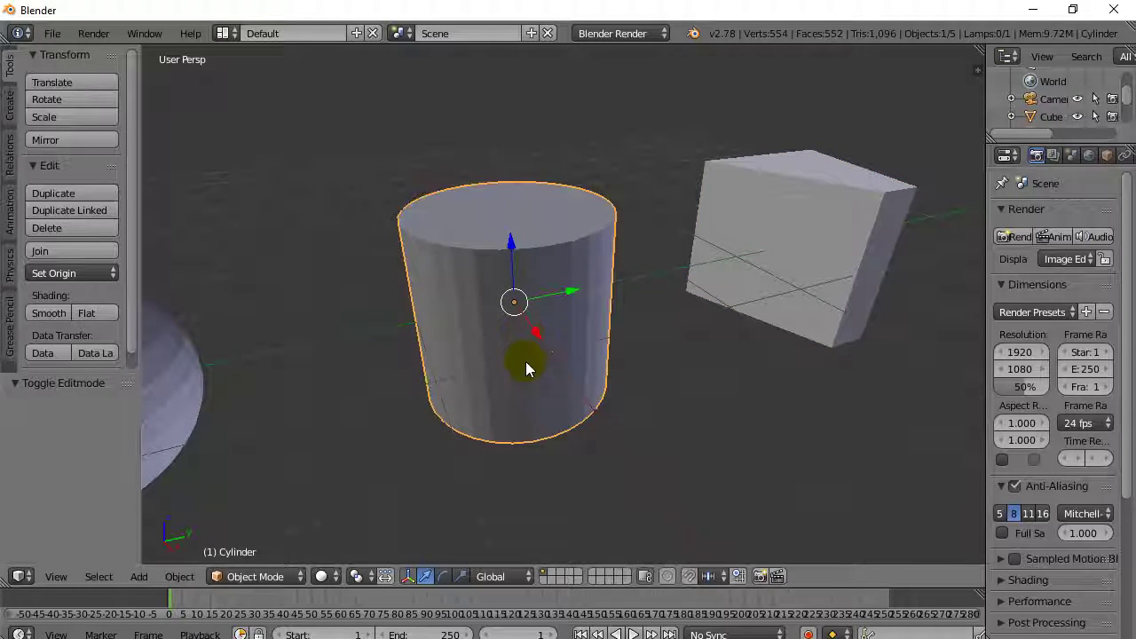
pyautogui.press('Tab')
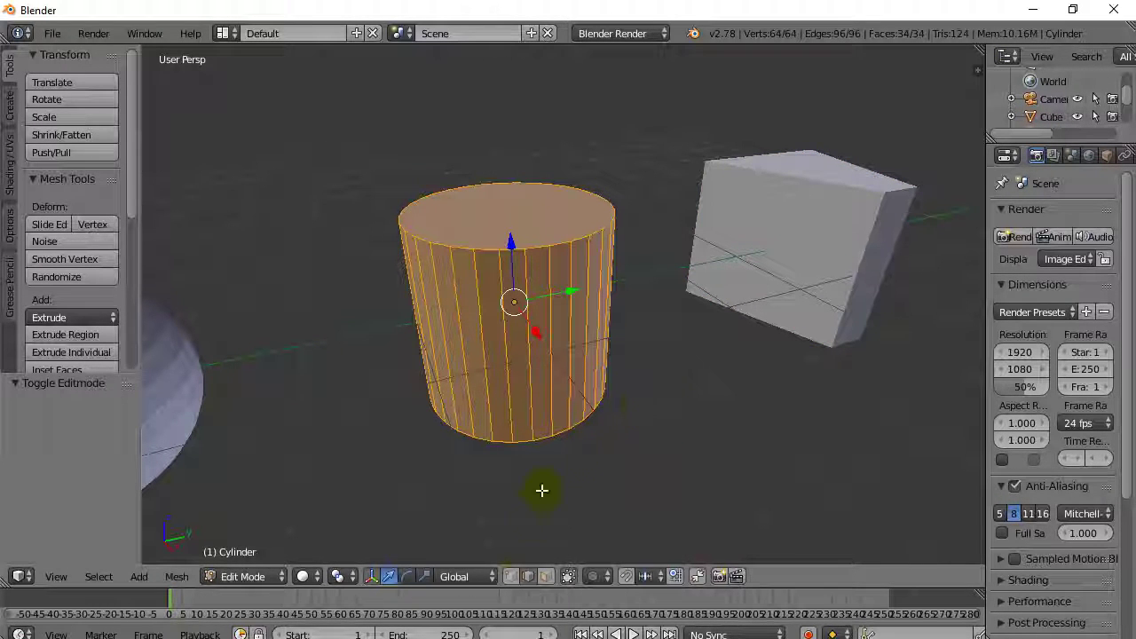
pyautogui.click(546, 577)
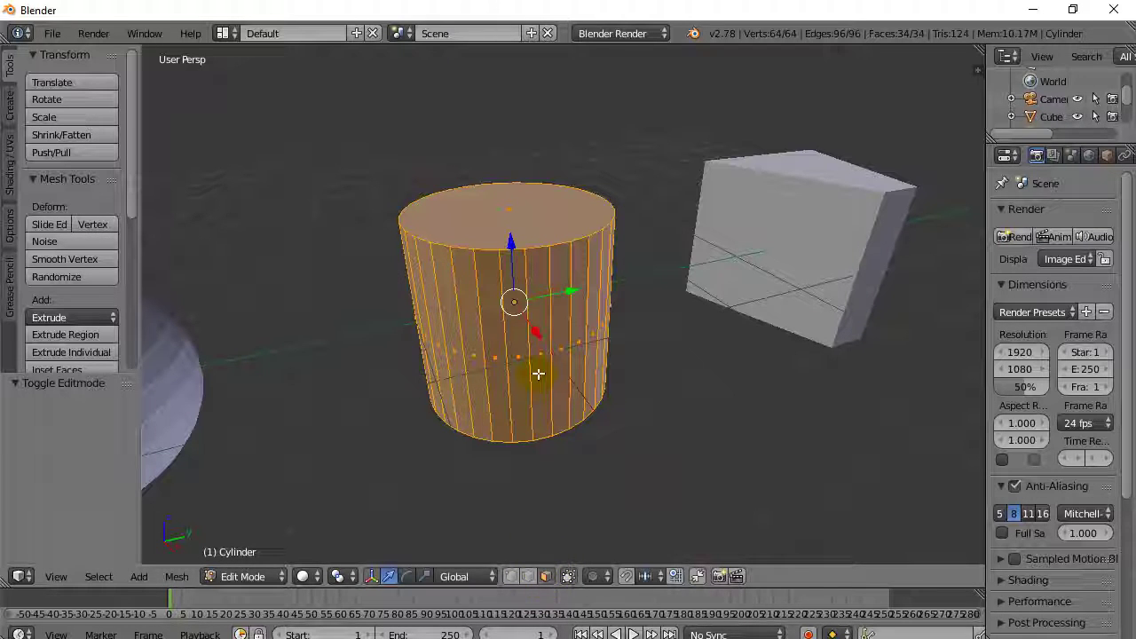
# Step: Extrude four adjacent side faces of the cylinder outward along X
pyautogui.rightClick(520, 337)
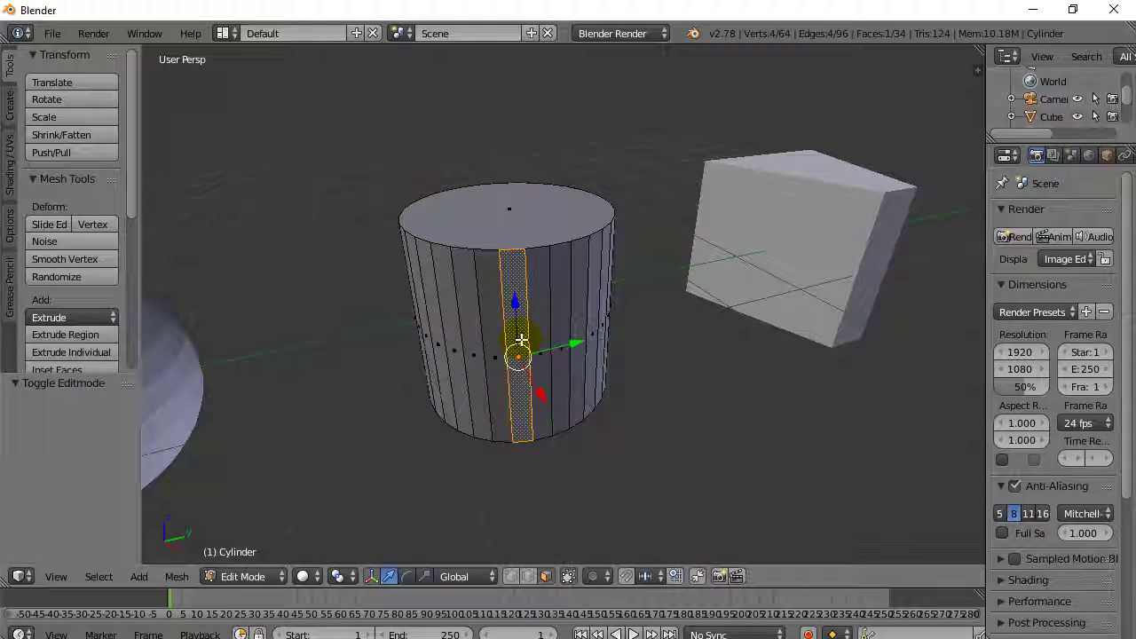
pyautogui.keyDown('shift'); pyautogui.rightClick(539, 329); pyautogui.keyUp('shift')
pyautogui.keyDown('shift'); pyautogui.rightClick(559, 326); pyautogui.keyUp('shift')
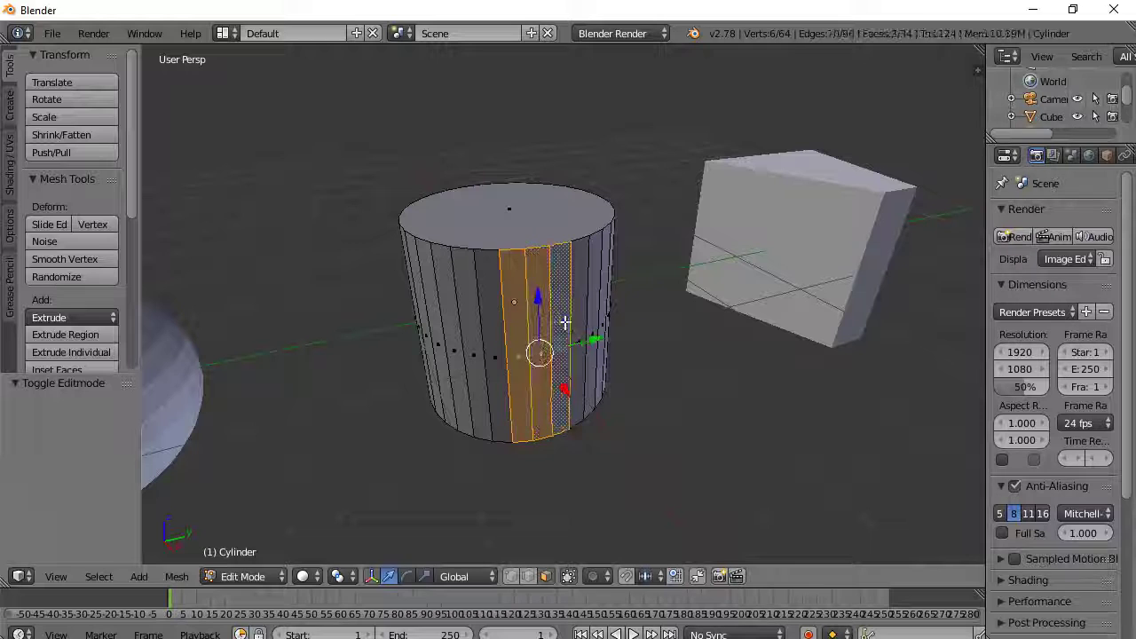
pyautogui.keyDown('shift'); pyautogui.rightClick(579, 369); pyautogui.keyUp('shift')
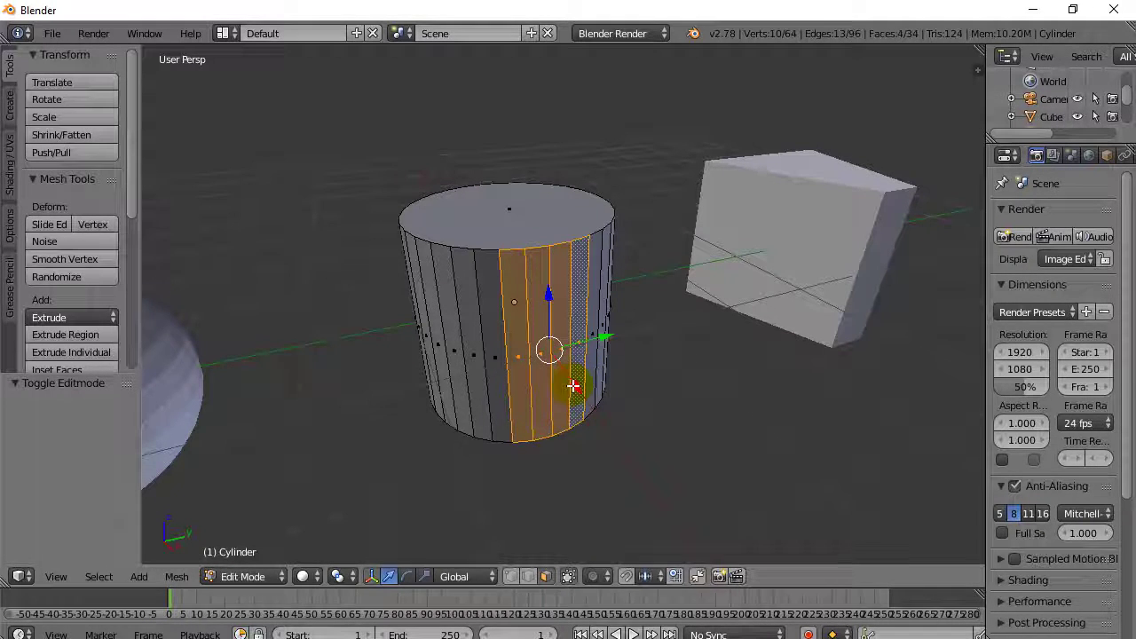
pyautogui.press('e')
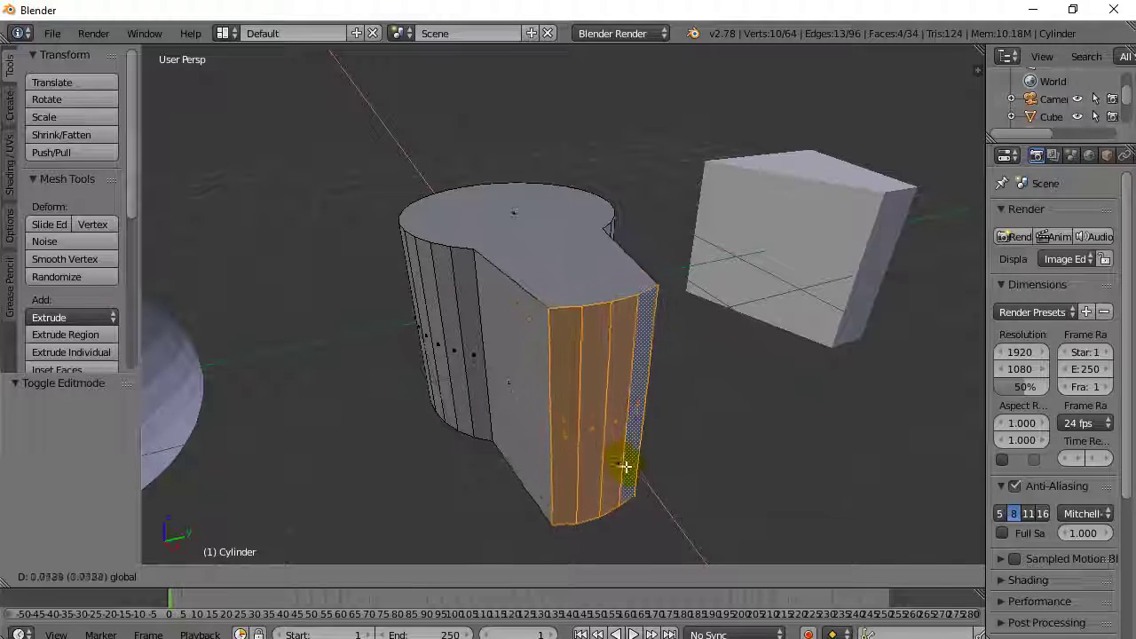
pyautogui.click(613, 450)
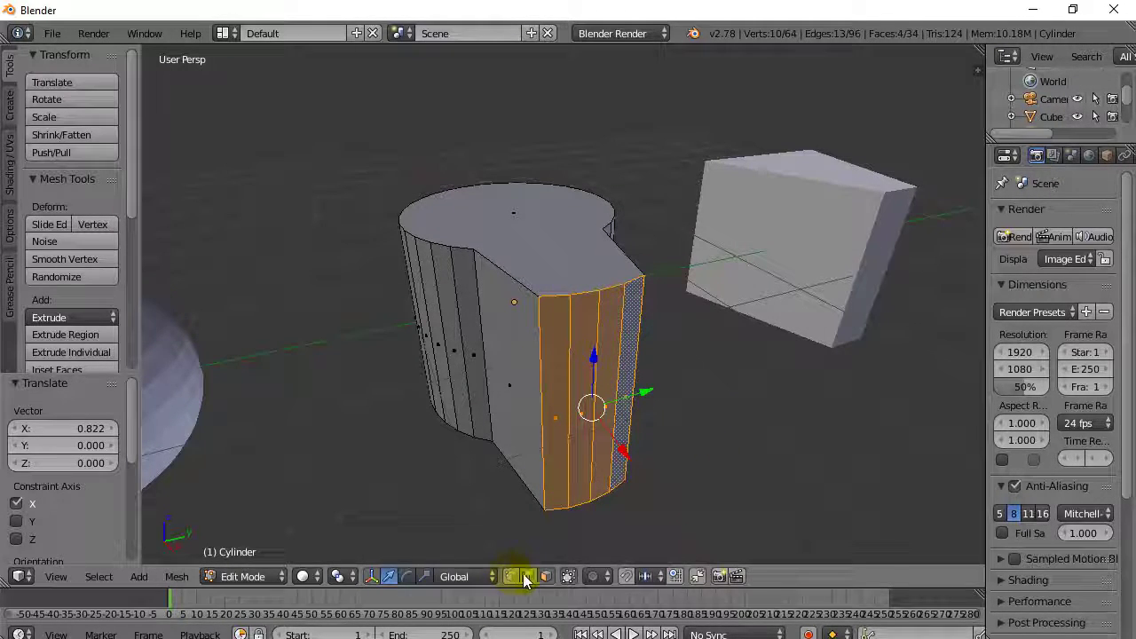
# Step: Lift the two top edges of the extruded part slightly along Z, then exit to Object Mode
pyautogui.rightClick(591, 292)
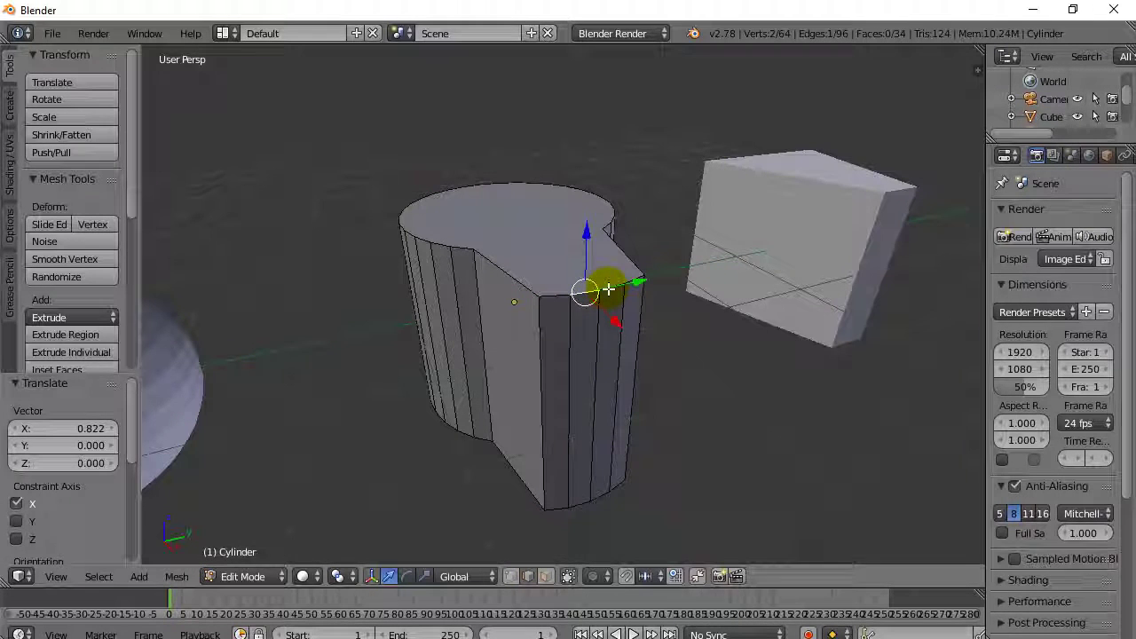
pyautogui.keyDown('shift'); pyautogui.rightClick(604, 233); pyautogui.keyUp('shift')
pyautogui.moveTo(603, 233)
pyautogui.mouseDown()
pyautogui.moveTo(598, 203)
pyautogui.moveTo(592, 244)
pyautogui.moveTo(591, 223)
pyautogui.mouseUp()
pyautogui.moveTo(722, 423)
pyautogui.mouseDown(button='middle')
pyautogui.moveTo(631, 415)
pyautogui.moveTo(702, 398)
pyautogui.moveTo(733, 436)
pyautogui.mouseUp(button='middle')
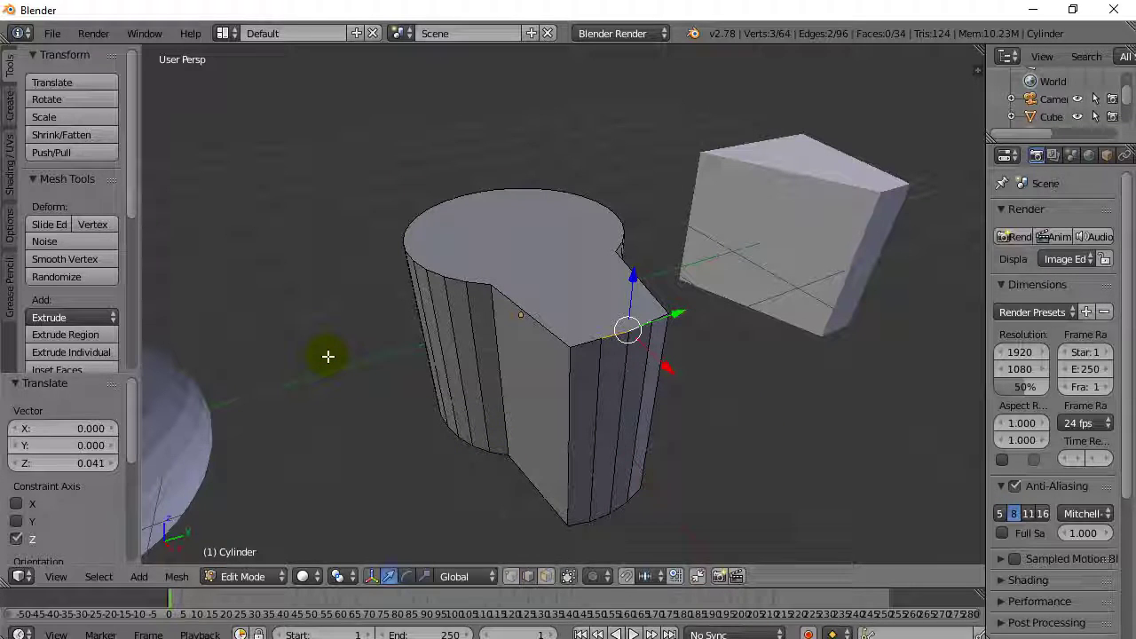
pyautogui.press('Tab')
# Step: Orbit and zoom the view over toward the sphere
pyautogui.moveTo(327, 356); pyautogui.dragTo(555, 317, button='middle')
pyautogui.scroll(3, 553, 322)
pyautogui.scroll(-3, 552, 322)
pyautogui.moveTo(595, 388); pyautogui.dragTo(636, 443, button='middle')
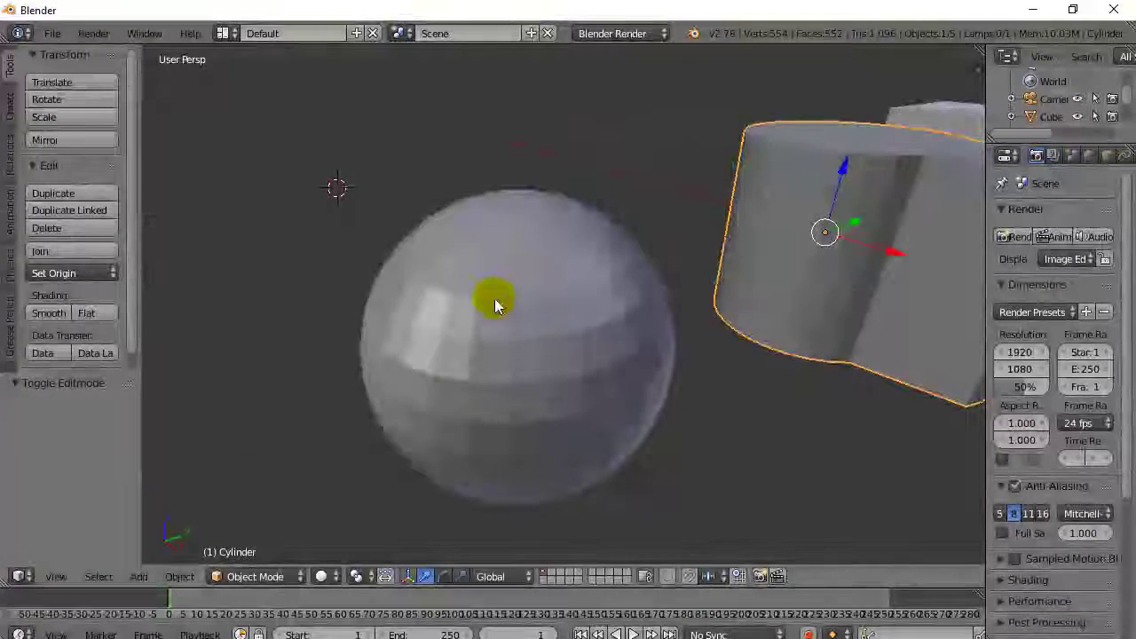
# Step: Select the sphere, enter Edit Mode with everything deselected, and switch to Face select
pyautogui.rightClick(529, 319)
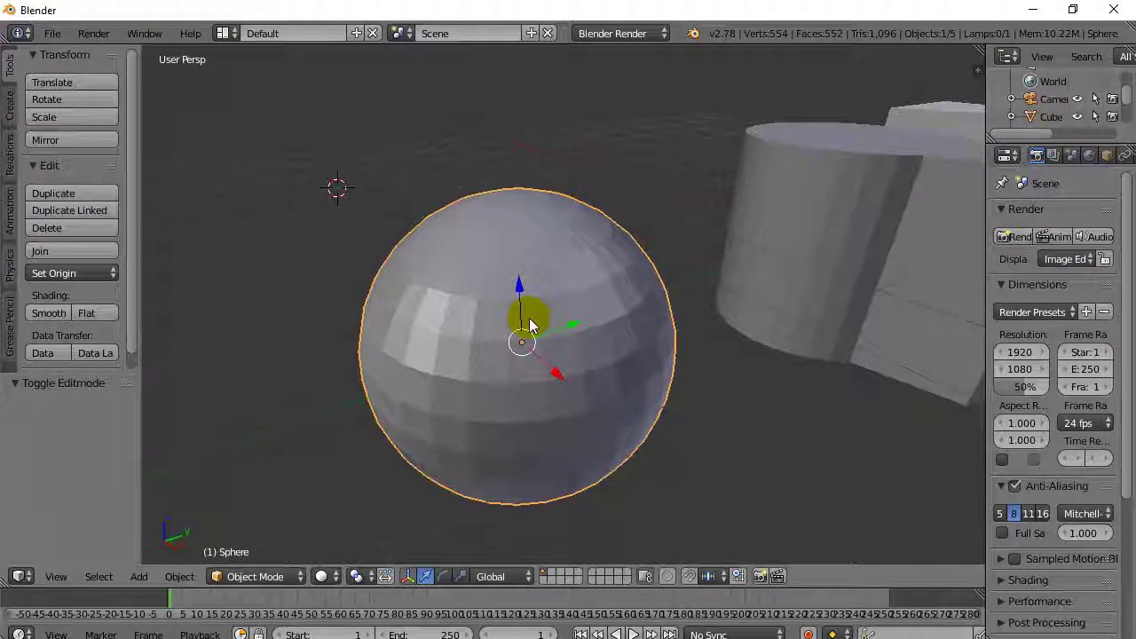
pyautogui.press('Tab')
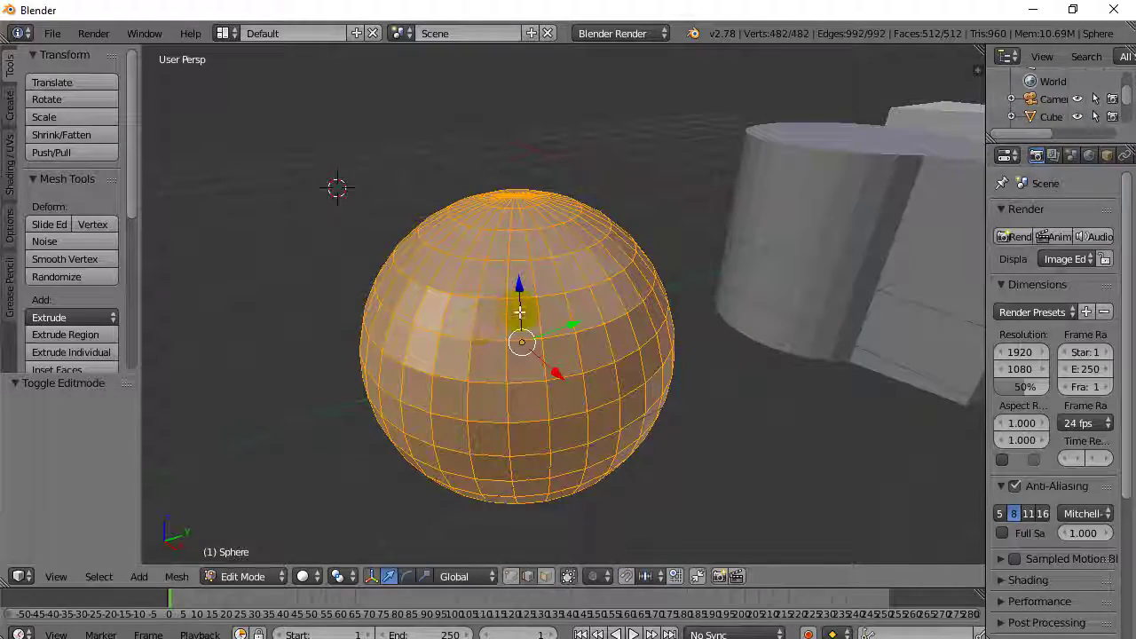
pyautogui.press('a')
pyautogui.click(545, 576)
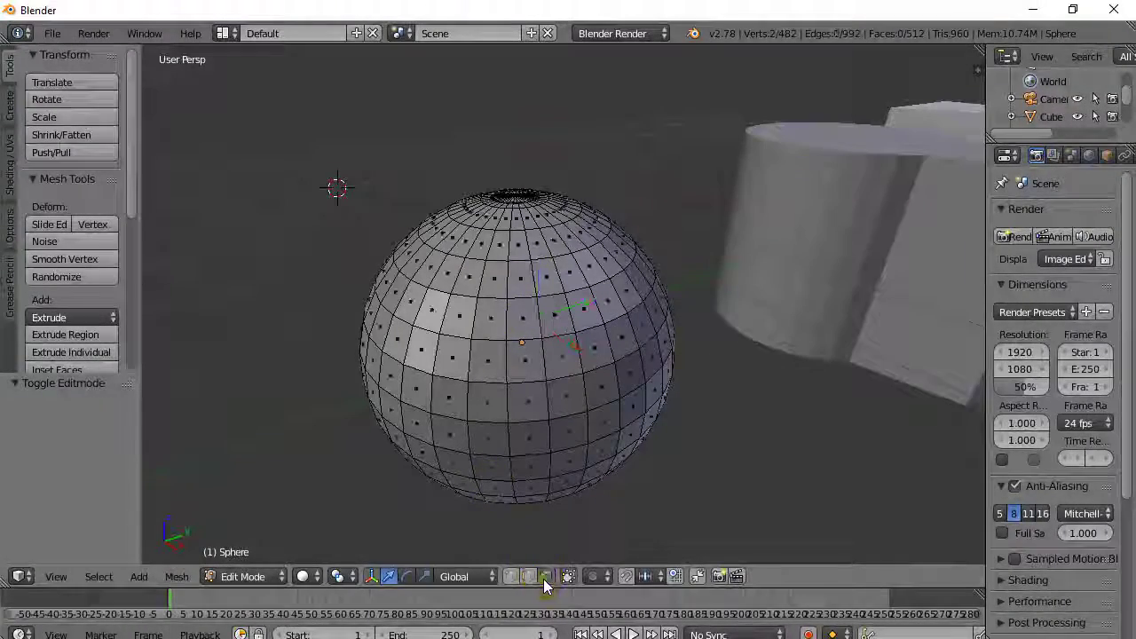
pyautogui.moveTo(520, 294)
pyautogui.mouseDown(button='middle')
pyautogui.moveTo(513, 338)
pyautogui.moveTo(506, 296)
pyautogui.mouseUp(button='middle')
# Step: Select six central faces, try moving them along X, undo, then pick a face near the top
pyautogui.rightClick(531, 294)
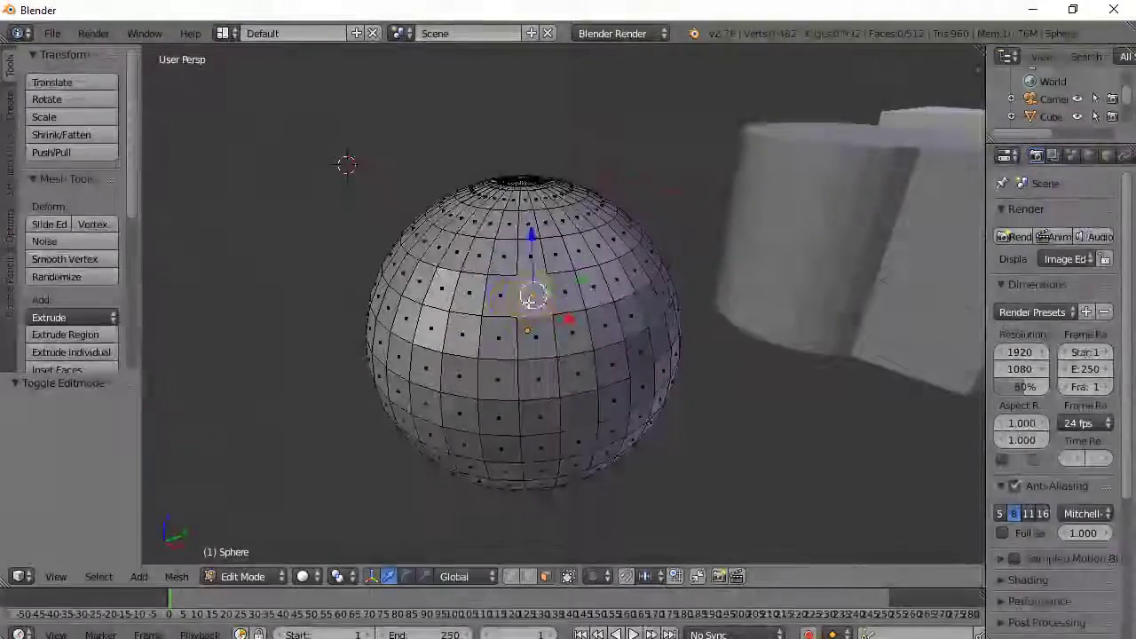
pyautogui.keyDown('shift'); pyautogui.rightClick(559, 295); pyautogui.keyUp('shift')
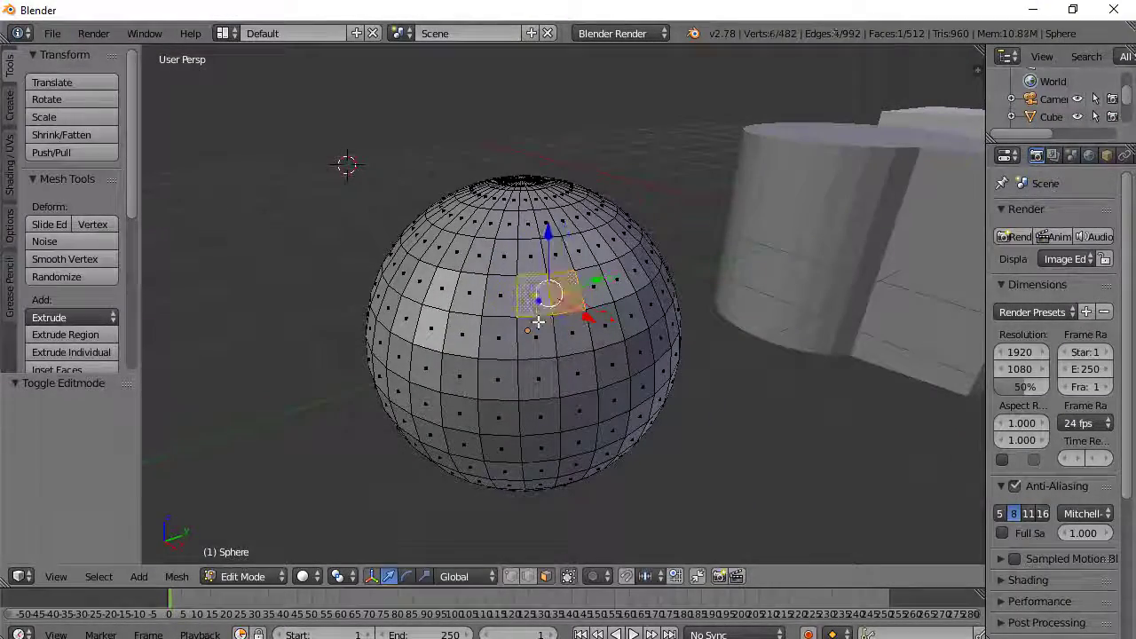
pyautogui.keyDown('shift'); pyautogui.rightClick(554, 335); pyautogui.keyUp('shift')
pyautogui.keyDown('shift'); pyautogui.rightClick(573, 335); pyautogui.keyUp('shift')
pyautogui.keyDown('shift'); pyautogui.rightClick(500, 337); pyautogui.keyUp('shift')
pyautogui.keyDown('shift'); pyautogui.rightClick(500, 294); pyautogui.keyUp('shift')
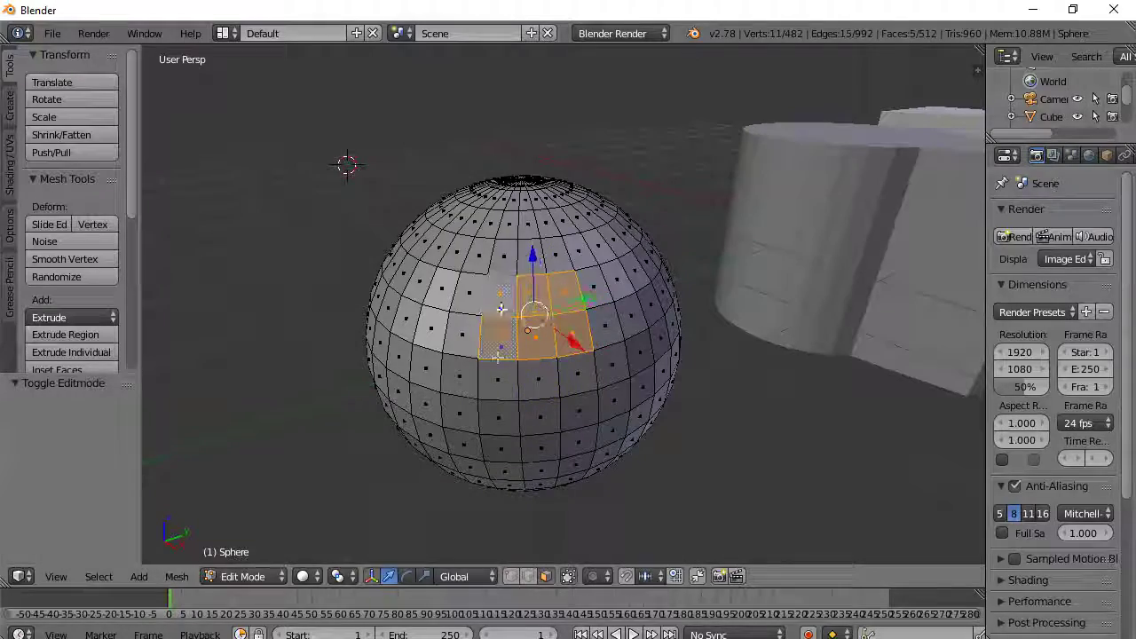
pyautogui.moveTo(575, 338)
pyautogui.mouseDown()
pyautogui.moveTo(600, 376)
pyautogui.moveTo(543, 328)
pyautogui.moveTo(591, 358)
pyautogui.moveTo(568, 337)
pyautogui.moveTo(581, 347)
pyautogui.mouseUp()
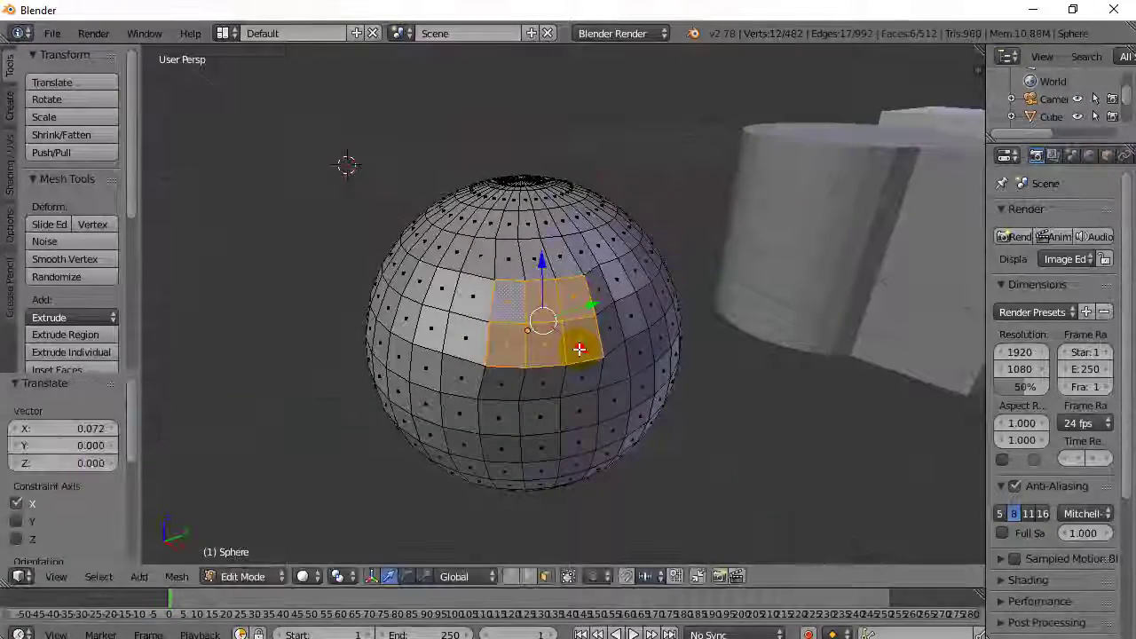
pyautogui.hotkey('ctrl', 'z')
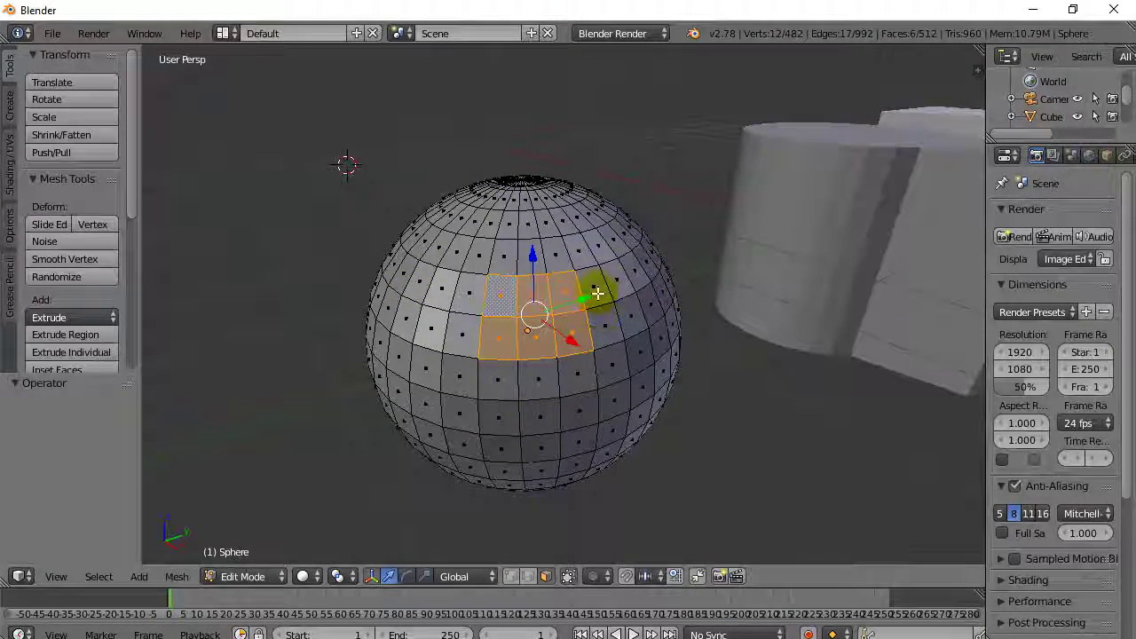
pyautogui.rightClick(504, 260)
pyautogui.rightClick(505, 261)
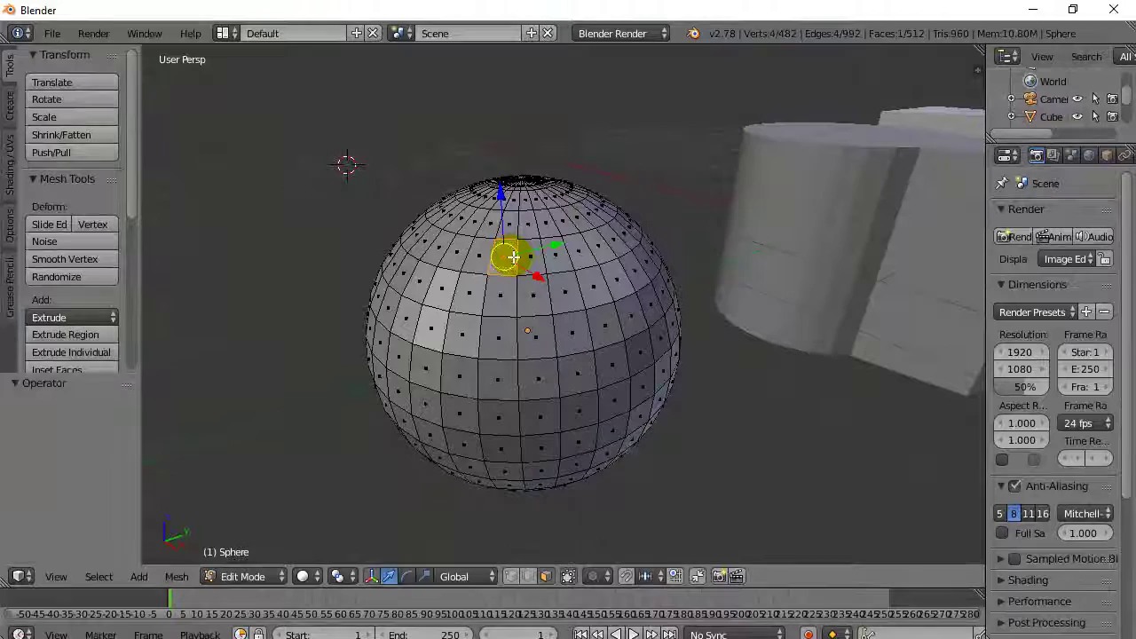
# Step: Loop-select the face ring near the sphere's top and raise it 0.005 along Z
pyautogui.keyDown('alt'); pyautogui.rightClick(511, 256); pyautogui.keyUp('alt')
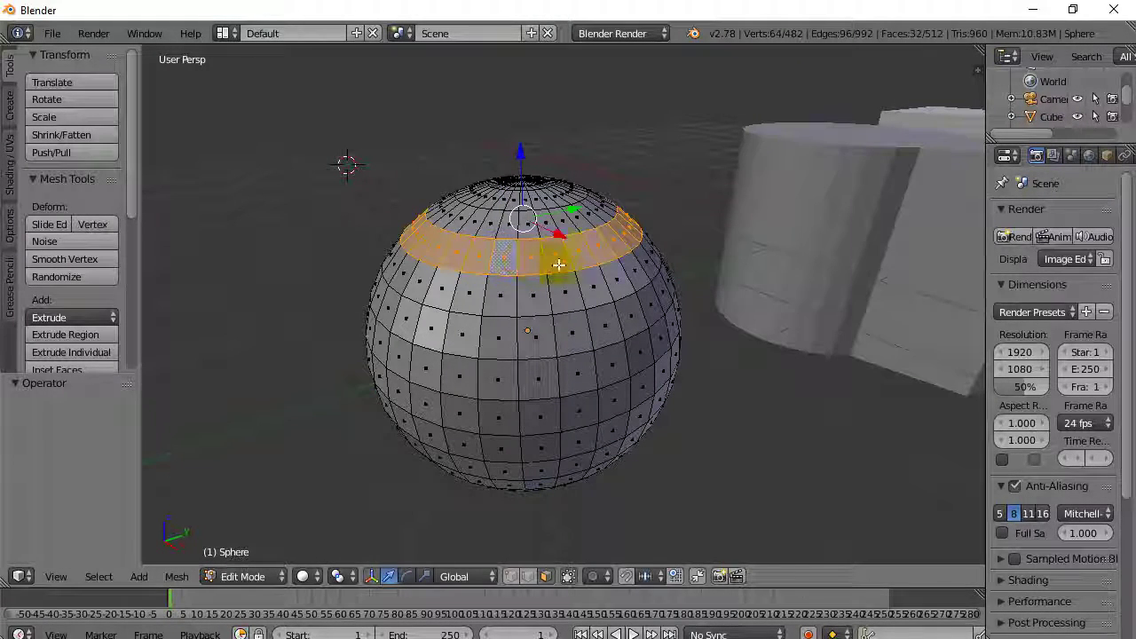
pyautogui.moveTo(362, 157)
pyautogui.mouseDown(button='middle')
pyautogui.moveTo(370, 198)
pyautogui.moveTo(395, 215)
pyautogui.moveTo(373, 176)
pyautogui.mouseUp(button='middle')
pyautogui.moveTo(550, 253)
pyautogui.mouseDown()
pyautogui.moveTo(538, 154)
pyautogui.moveTo(548, 329)
pyautogui.moveTo(550, 275)
pyautogui.mouseUp()
pyautogui.moveTo(550, 275); pyautogui.dragTo(524, 182, button='middle')
pyautogui.moveTo(612, 153); pyautogui.dragTo(616, 152)
pyautogui.moveTo(317, 276); pyautogui.dragTo(542, 361, button='middle')
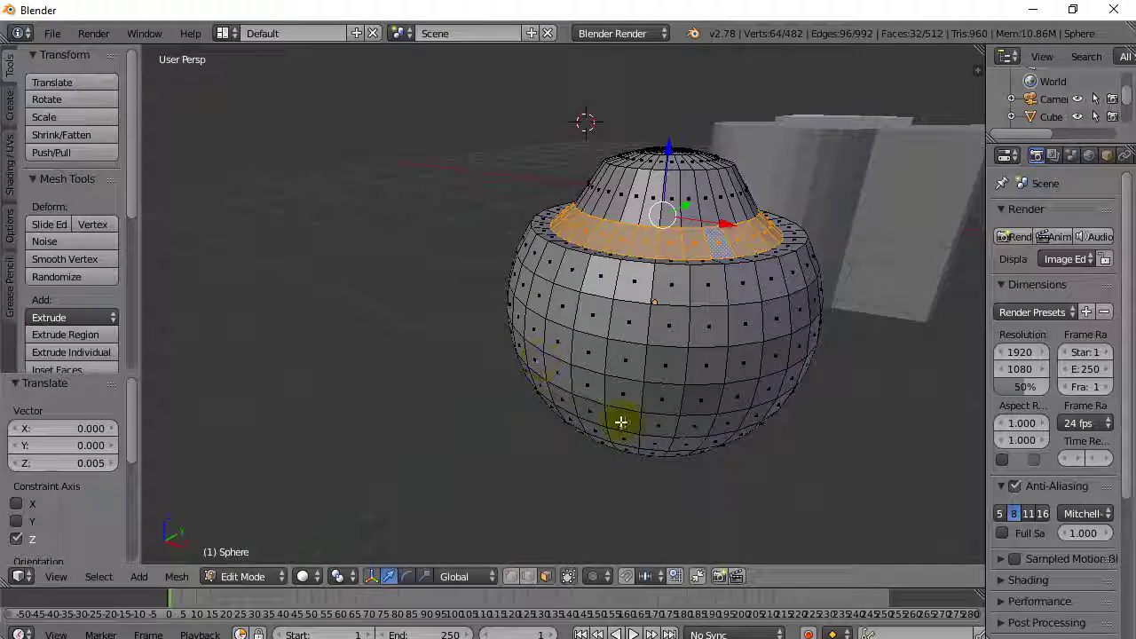
pyautogui.click(528, 576)
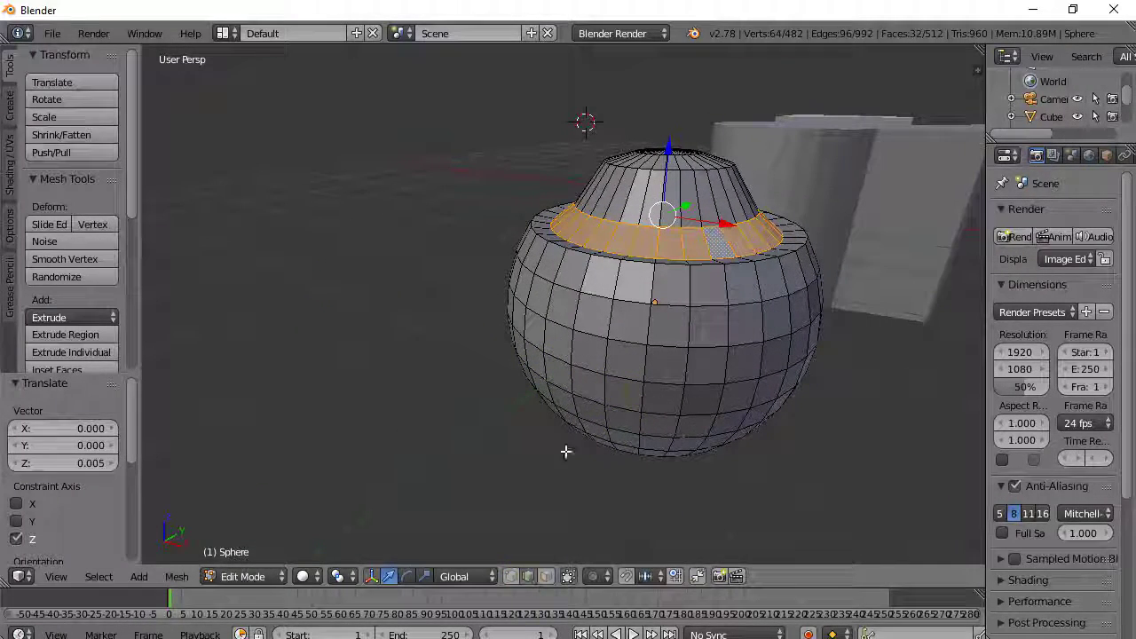
# Step: Loop-select the sphere's middle edge ring and scale it to 0.659
pyautogui.rightClick(621, 376)
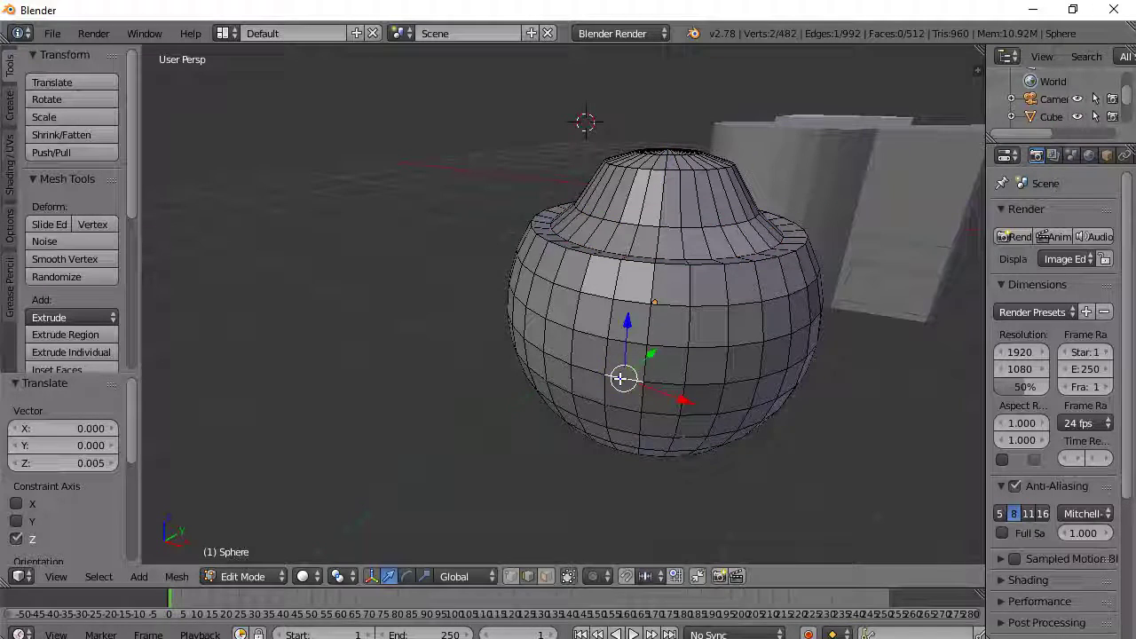
pyautogui.keyDown('alt'); pyautogui.rightClick(654, 383); pyautogui.keyUp('alt')
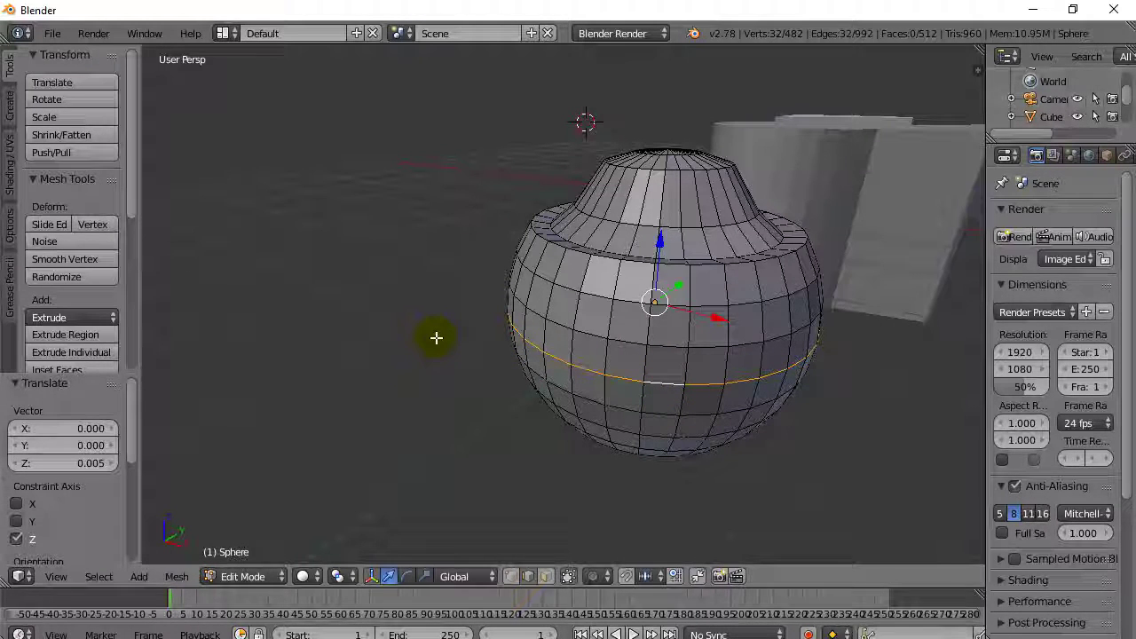
pyautogui.press('s')
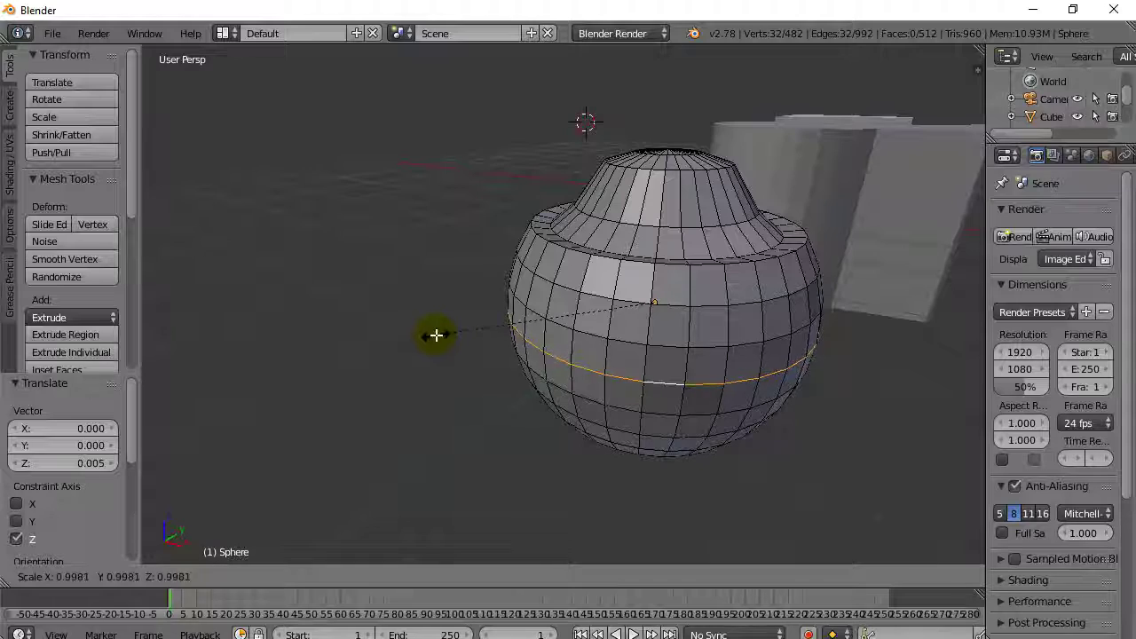
pyautogui.click(504, 318)
pyautogui.moveTo(507, 317); pyautogui.dragTo(399, 343, button='middle')
pyautogui.moveTo(419, 338); pyautogui.dragTo(381, 367, button='middle')
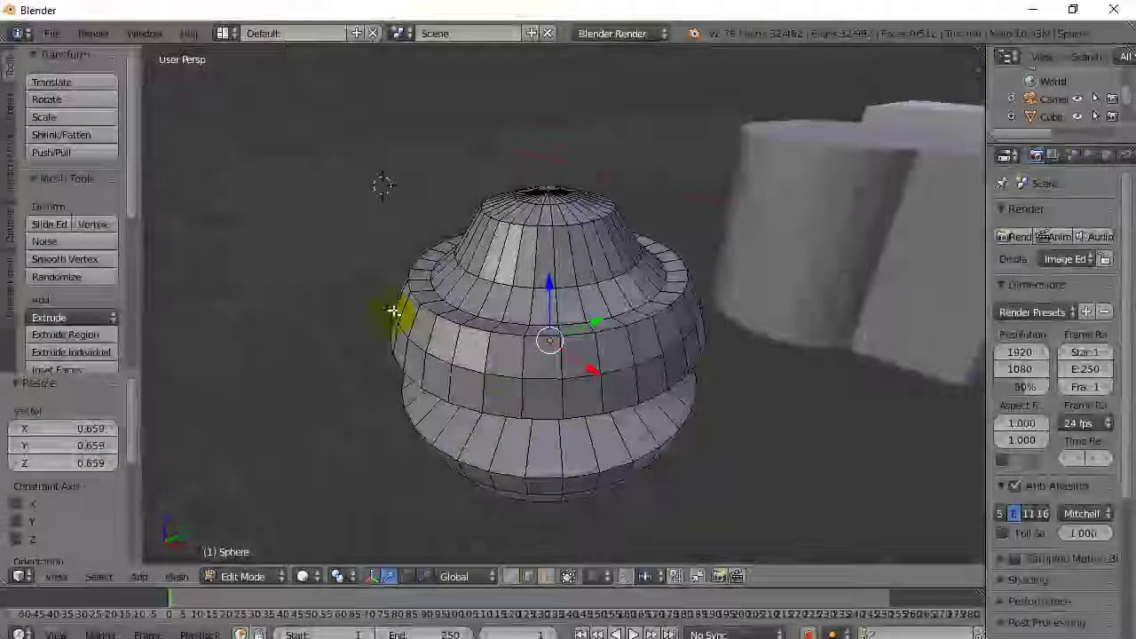
# Step: Select a vertical face loop, then undo and redo to compare the stepped shape
pyautogui.rightClick(544, 365)
pyautogui.click(547, 577)
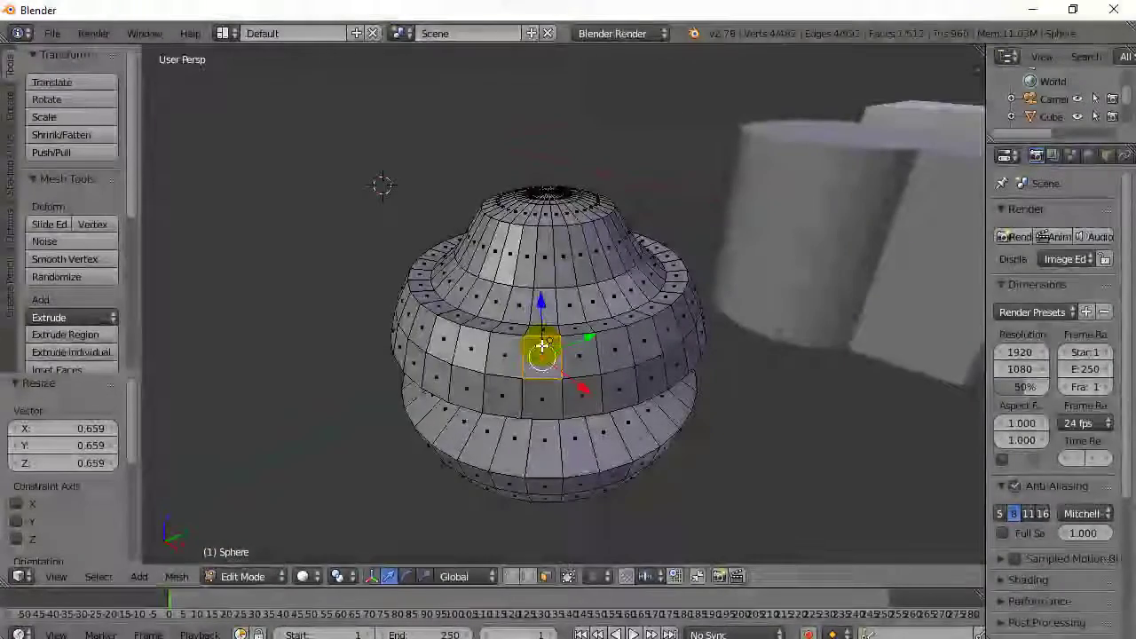
pyautogui.keyDown('alt'); pyautogui.rightClick(541, 353); pyautogui.keyUp('alt')
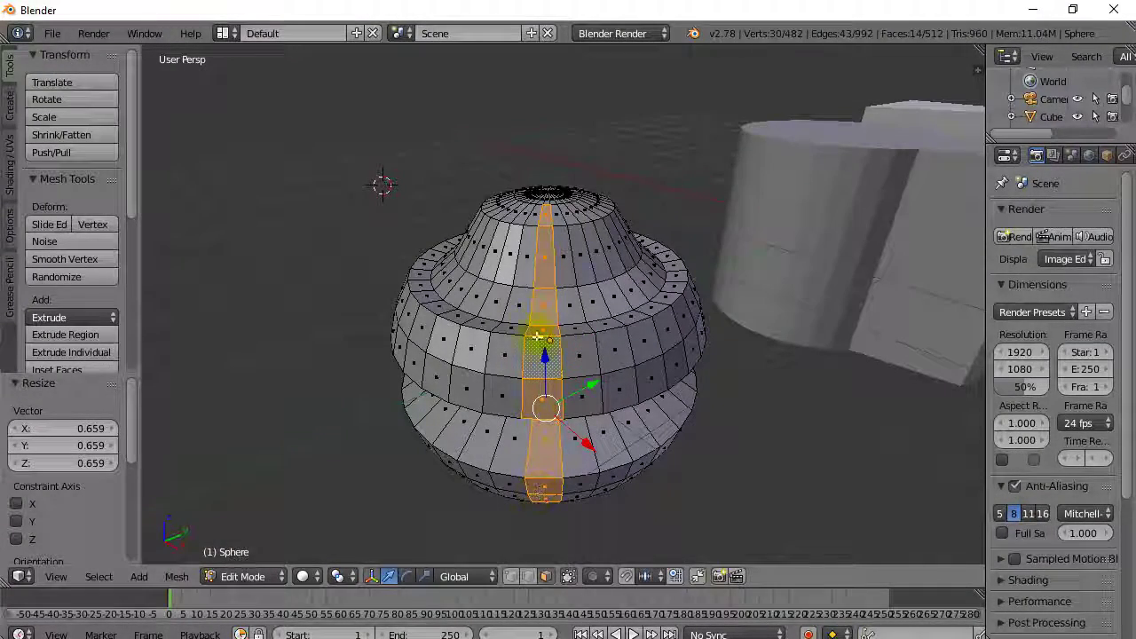
pyautogui.moveTo(335, 223); pyautogui.dragTo(375, 292, button='middle')
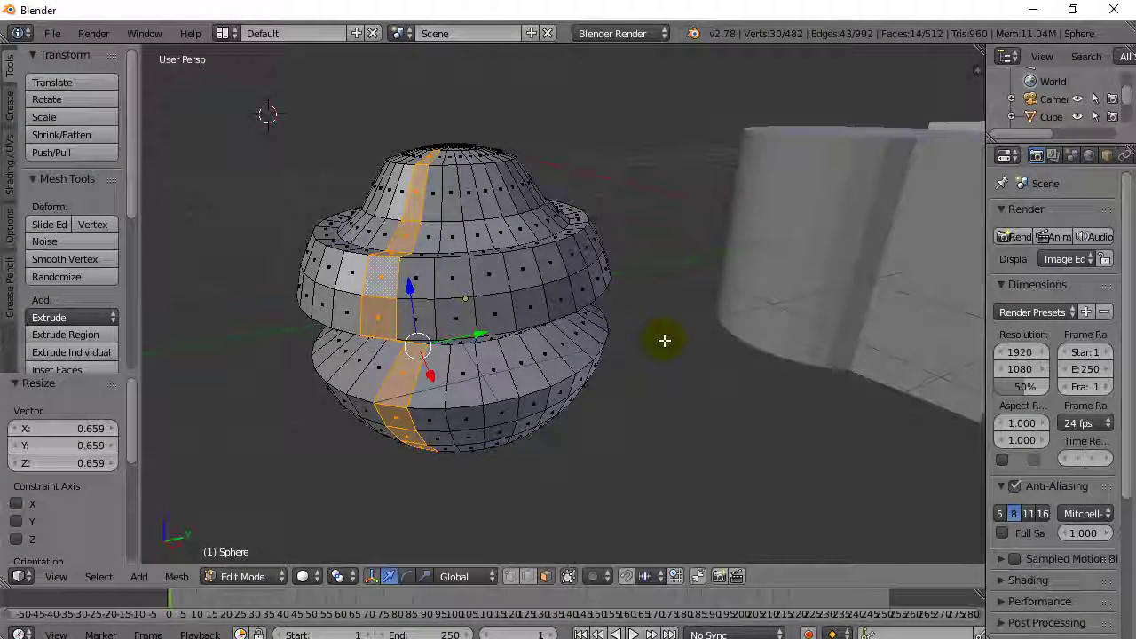
pyautogui.hotkey('ctrl', 'z')
pyautogui.hotkey('ctrl', 'shift', 'z')
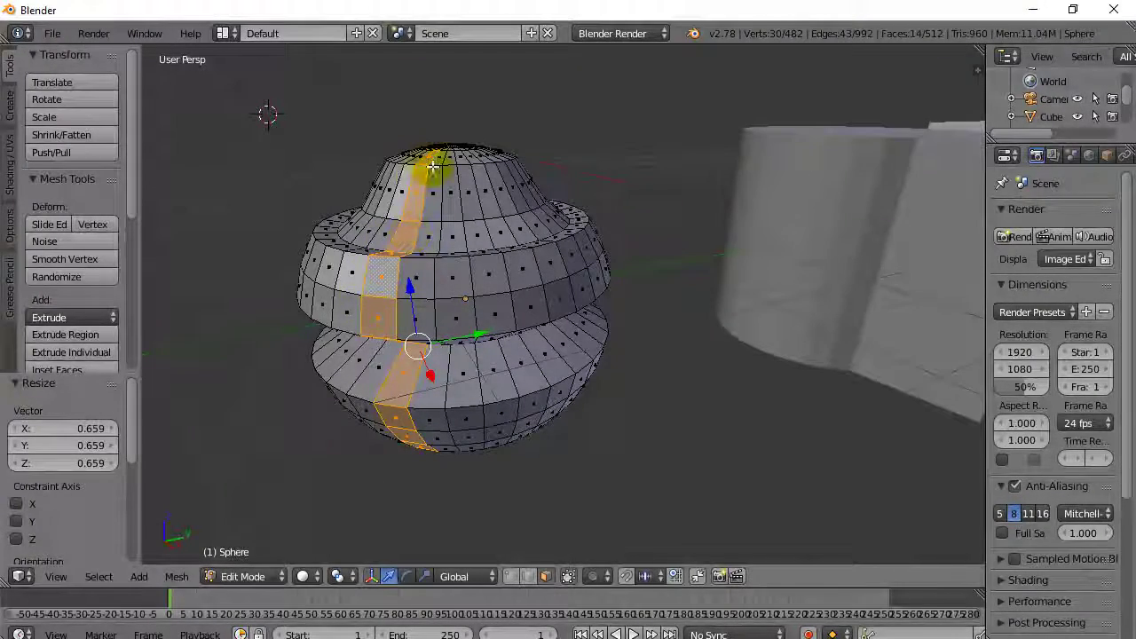